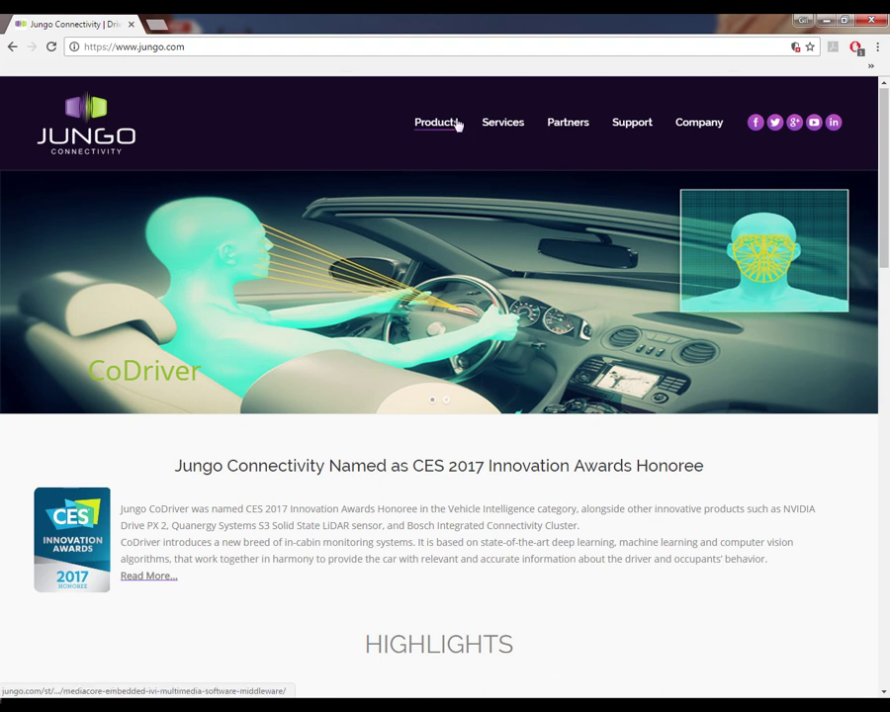
Log in to the Jungo support portal with the saved e-mail address and the account password
{"action": "mouse_move", "coordinate": [635, 131]}
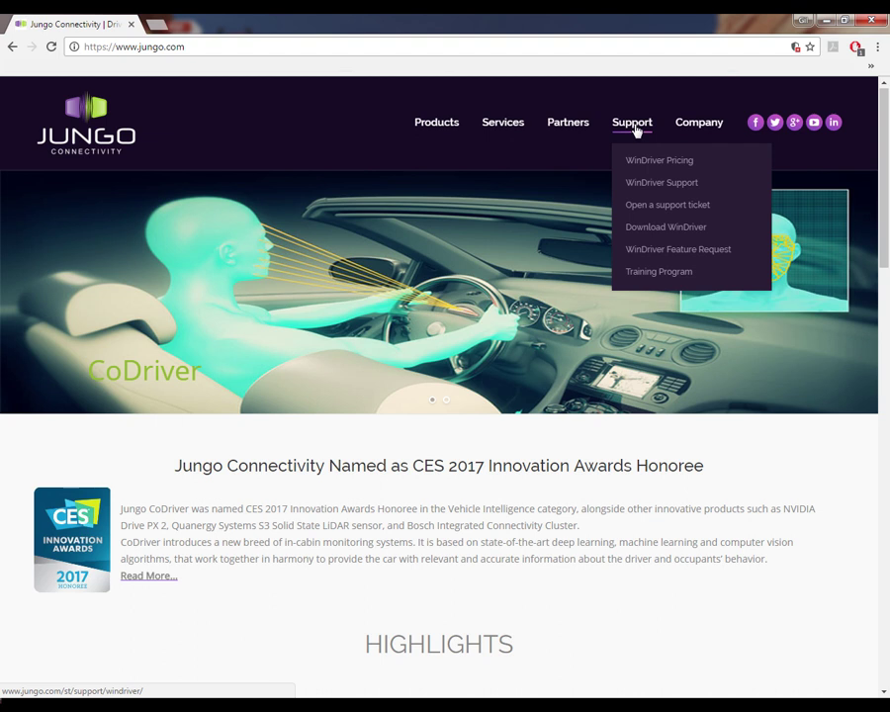
{"action": "left_click", "coordinate": [667, 209]}
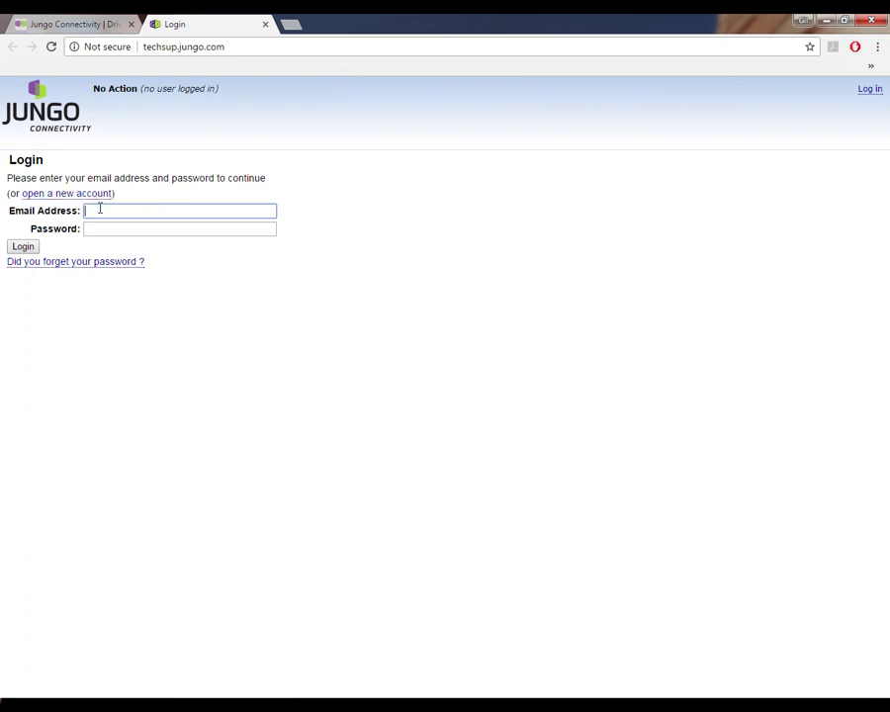
{"action": "type", "text": "gild"}
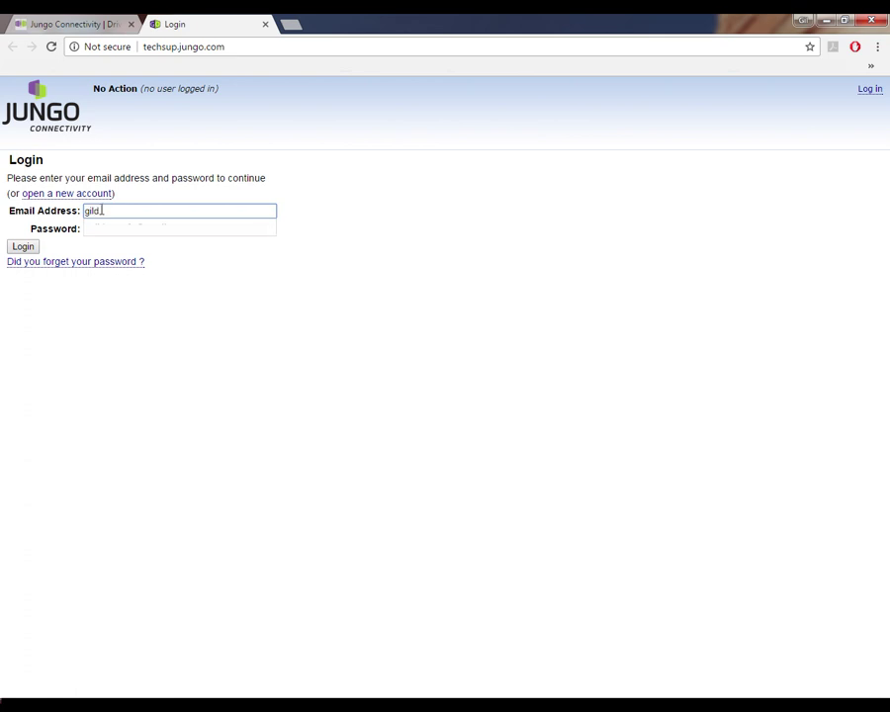
{"action": "left_click", "coordinate": [112, 227]}
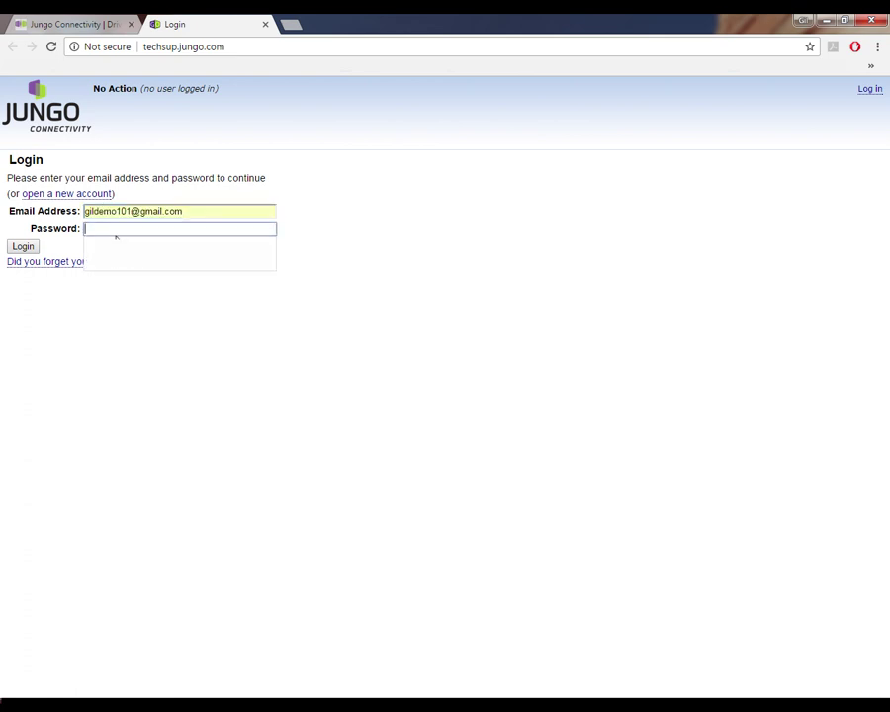
{"action": "key", "text": "ctrl+v"}
{"action": "left_click", "coordinate": [25, 246]}
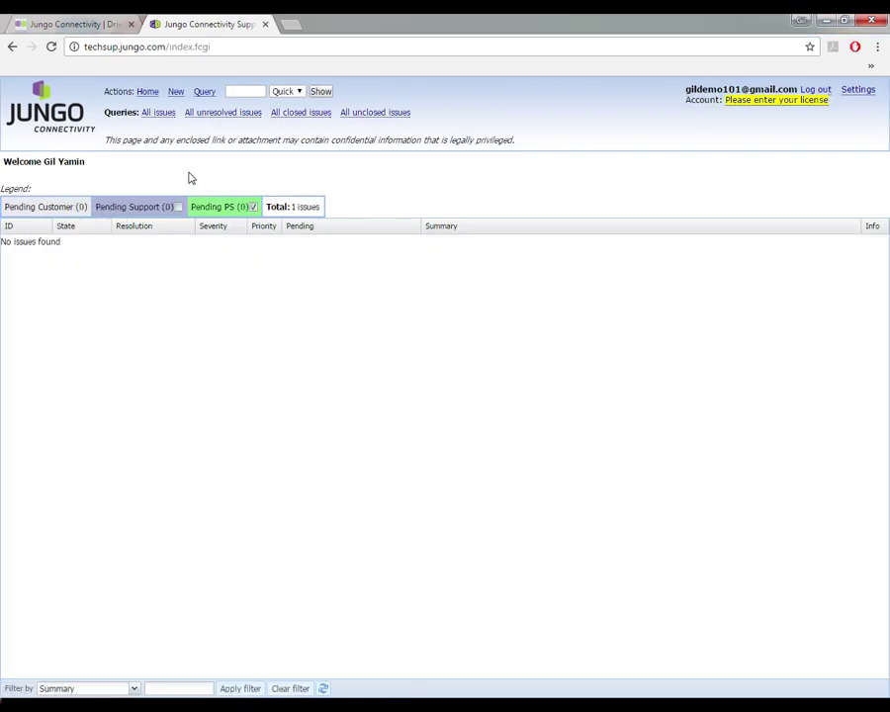
Submit a new issue 'Digital signature request' with the pasted file-signing request as its description
{"action": "left_click", "coordinate": [176, 93]}
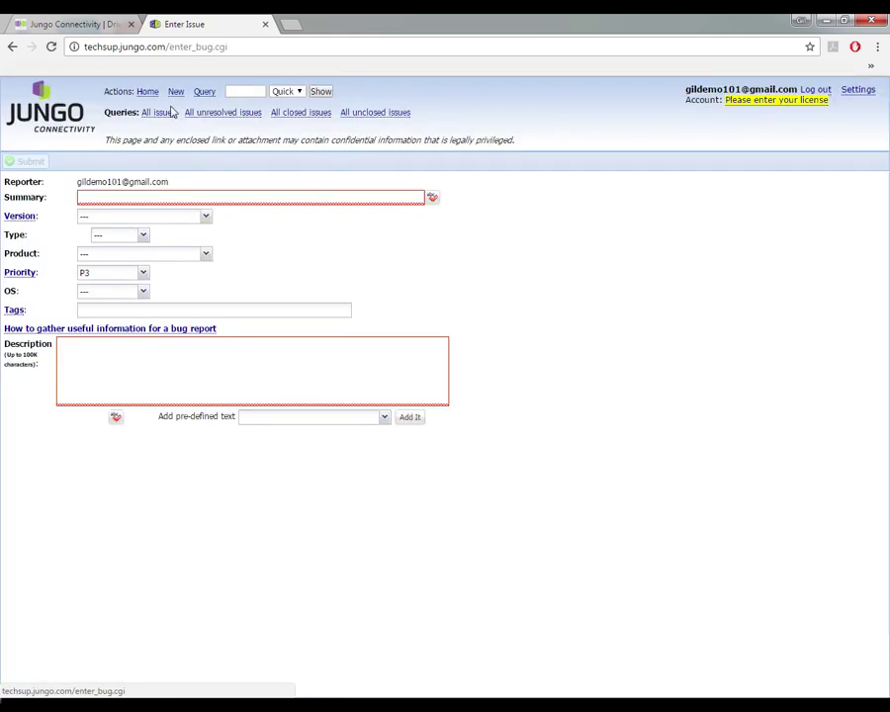
{"action": "left_click", "coordinate": [122, 196]}
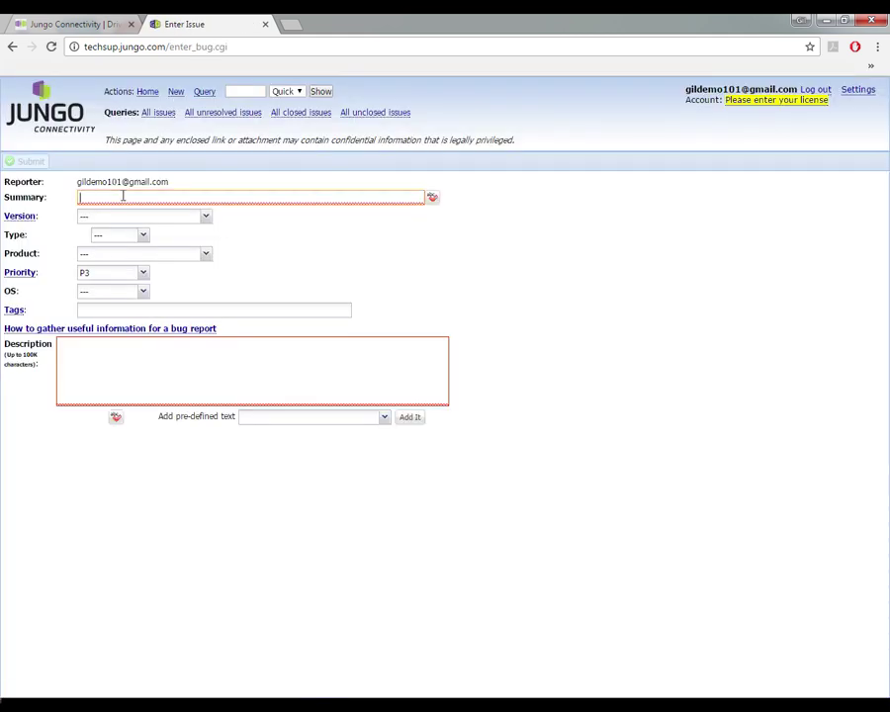
{"action": "type", "text": "Digita"}
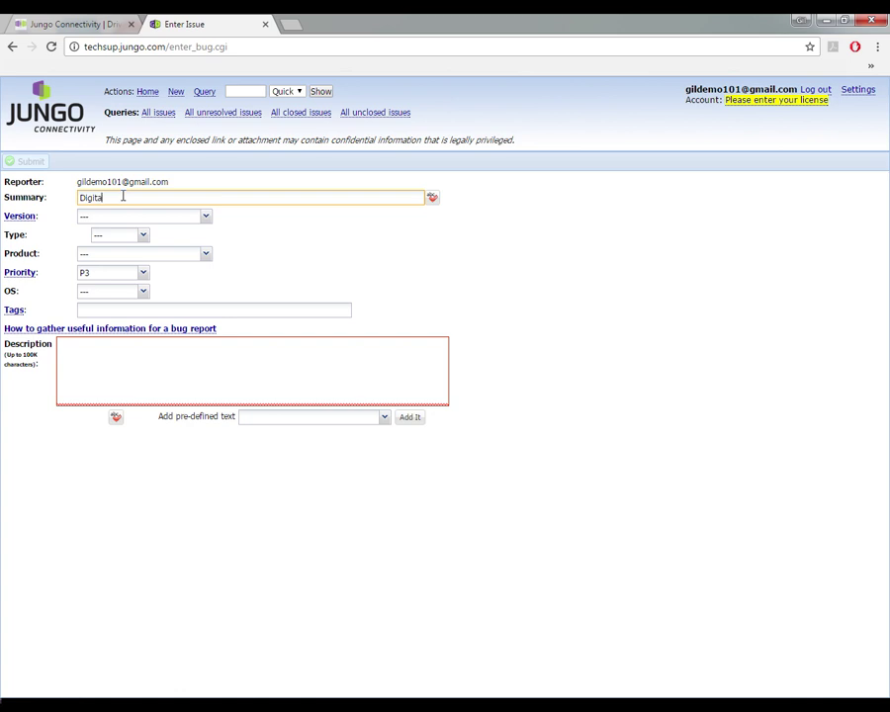
{"action": "type", "text": "l signature request"}
{"action": "left_click", "coordinate": [154, 341]}
{"action": "type", "text": "Hello Jungo Team,  Please sign the attached files.  Catalog file name - Project1 Version - 12.3  Best Regards, Gil"}
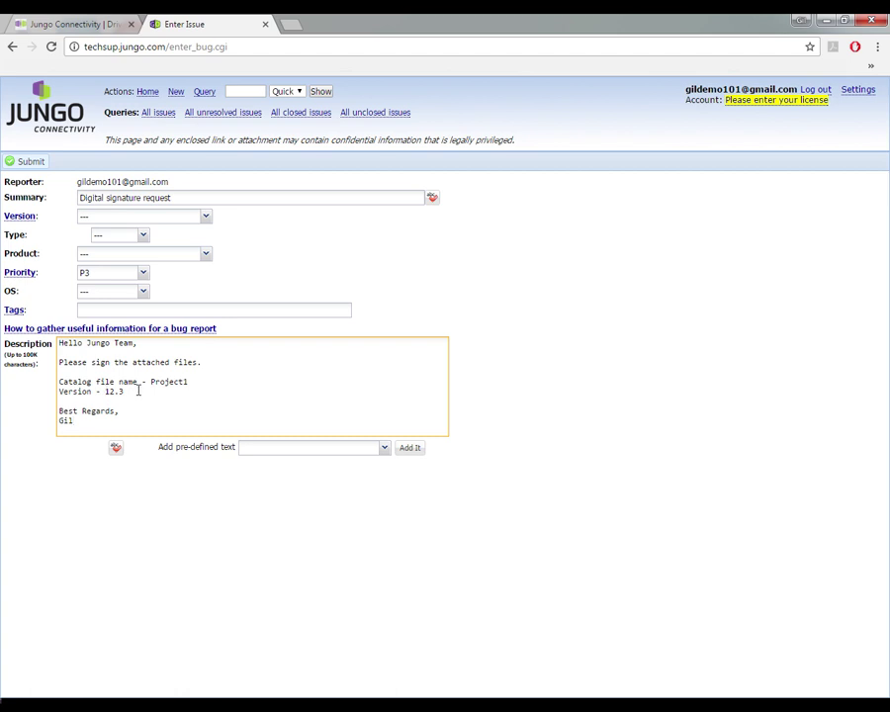
{"action": "left_click", "coordinate": [24, 164]}
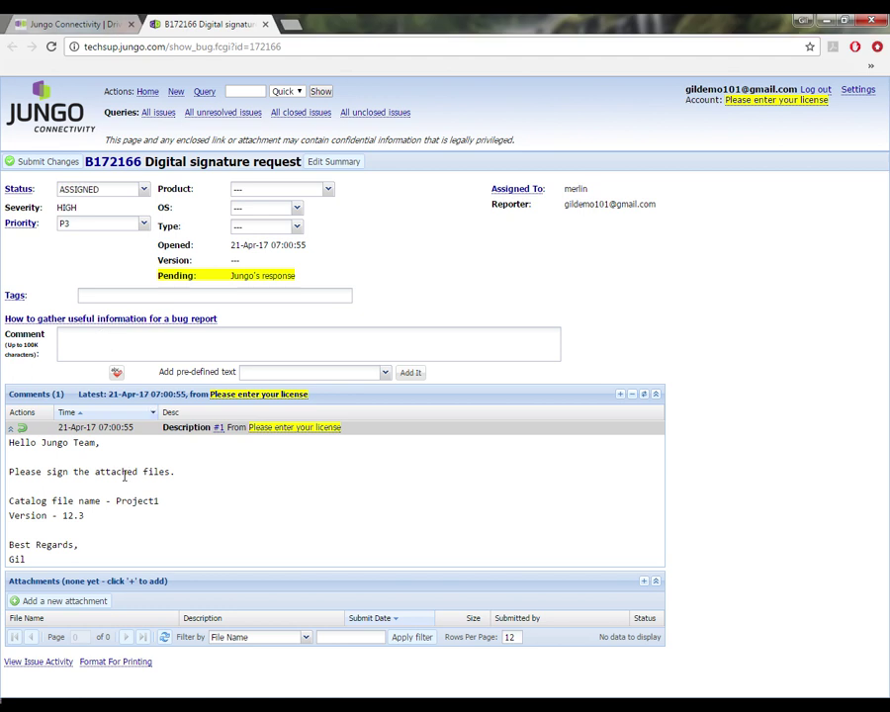
Upload project1_device.inf as a ticket attachment described 'Device INF', choosing to add another file
{"action": "left_click", "coordinate": [99, 605]}
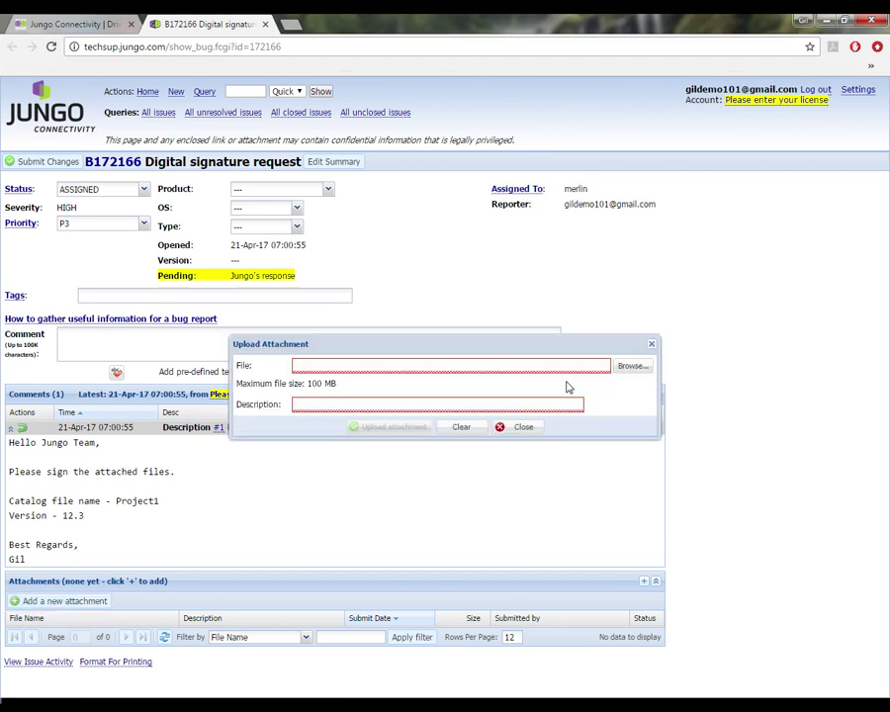
{"action": "left_click", "coordinate": [641, 368]}
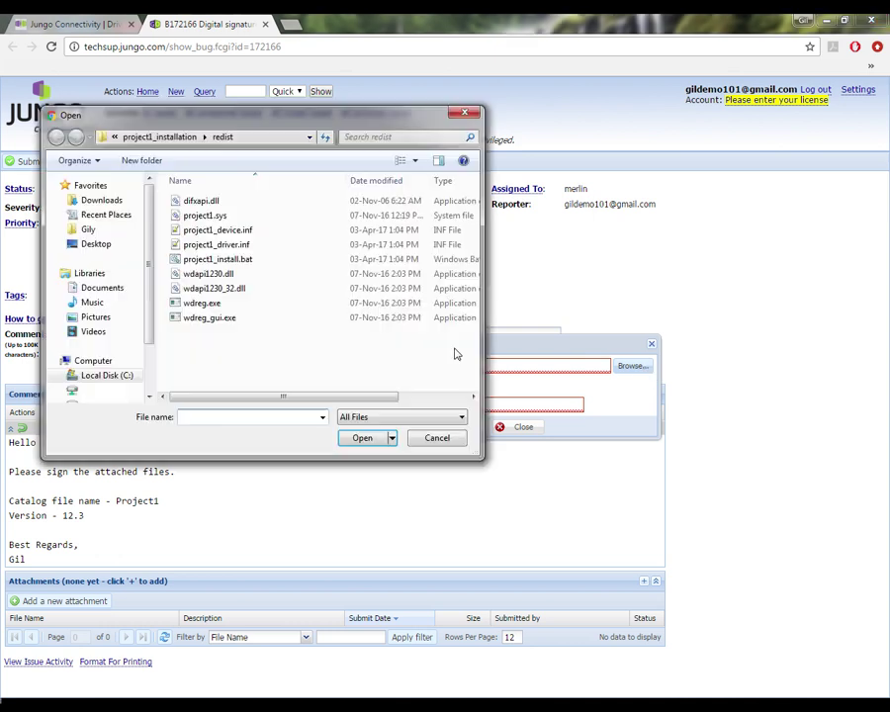
{"action": "left_click", "coordinate": [244, 232]}
{"action": "left_click", "coordinate": [362, 438]}
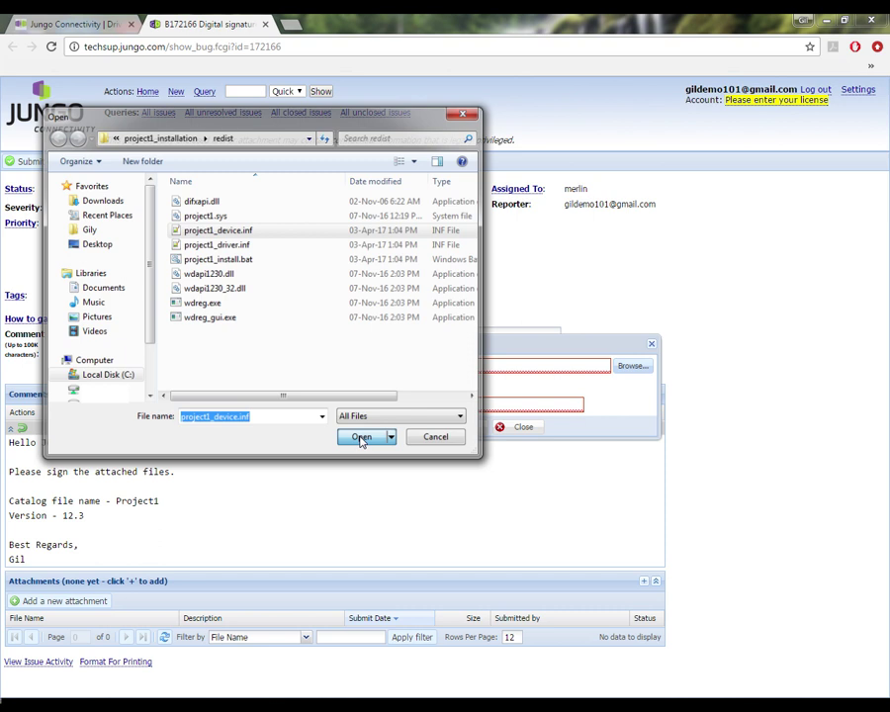
{"action": "left_click", "coordinate": [358, 403]}
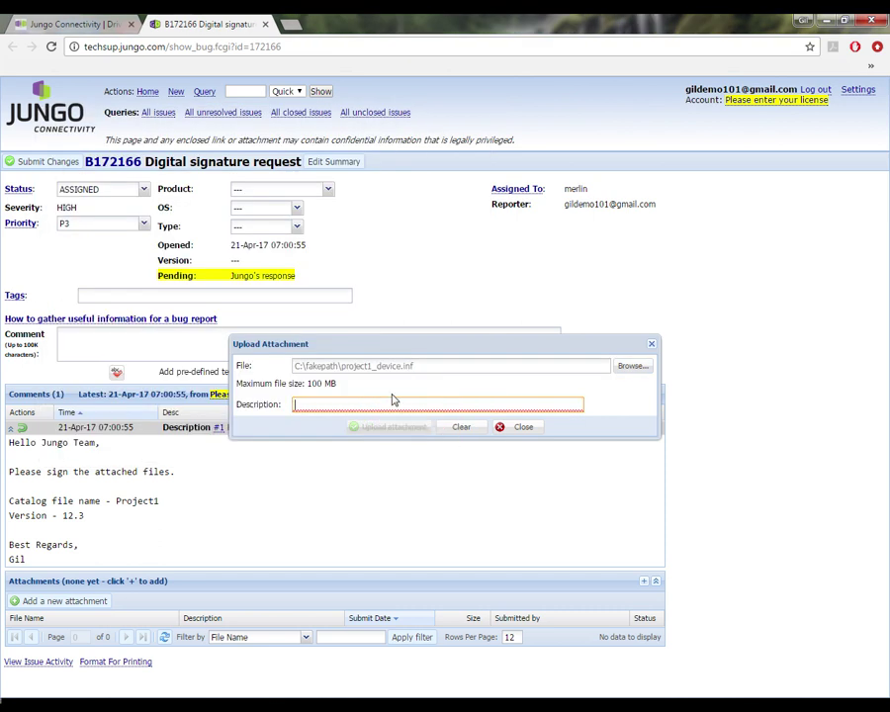
{"action": "type", "text": "Device INF"}
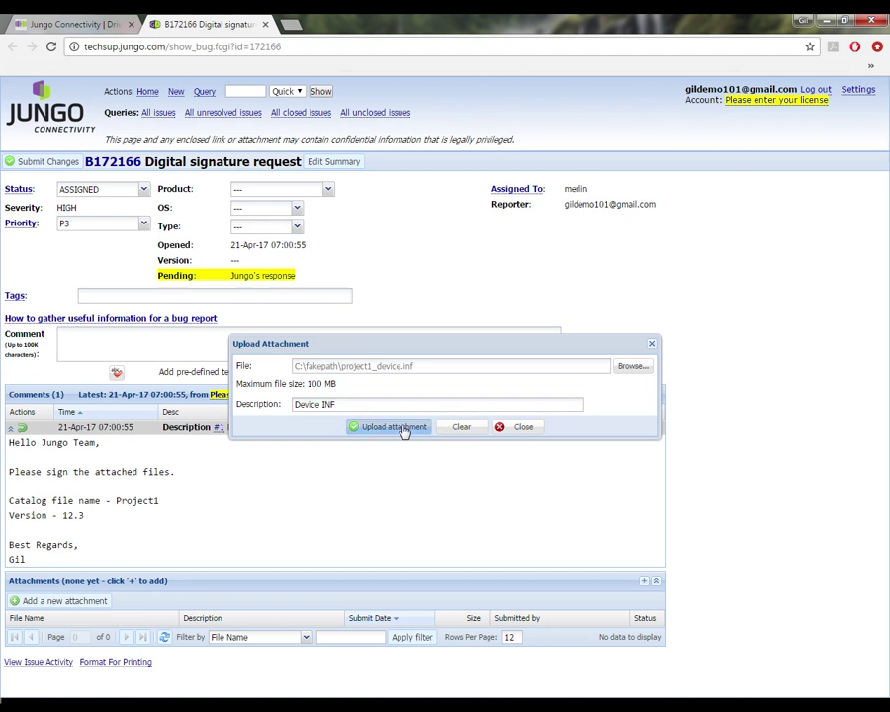
{"action": "left_click", "coordinate": [402, 429]}
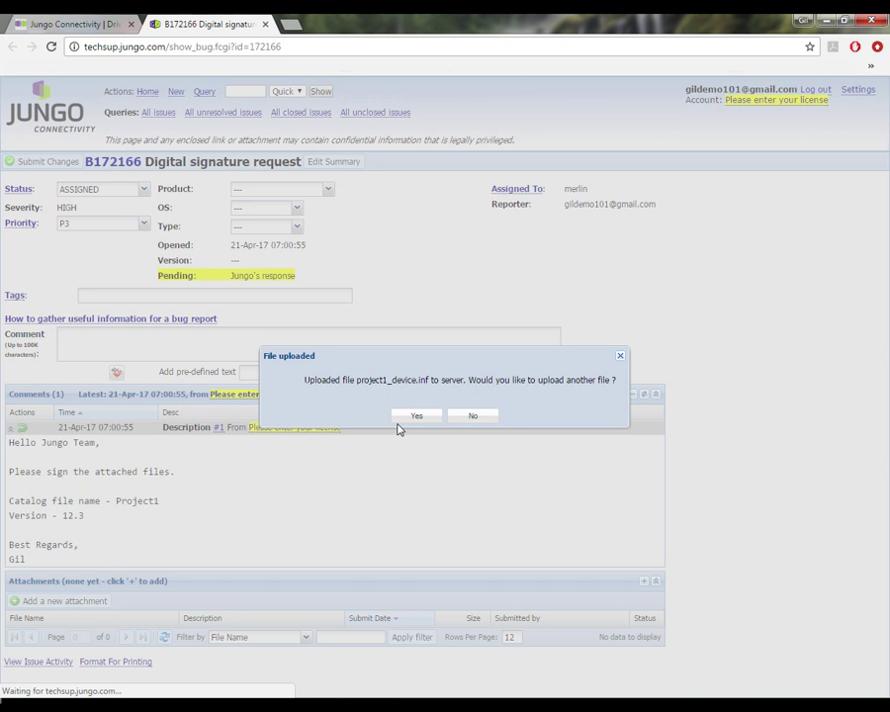
{"action": "left_click", "coordinate": [404, 419]}
Upload project1_driver.inf with the description 'Driver INF', choosing to add another file
{"action": "left_click", "coordinate": [627, 368]}
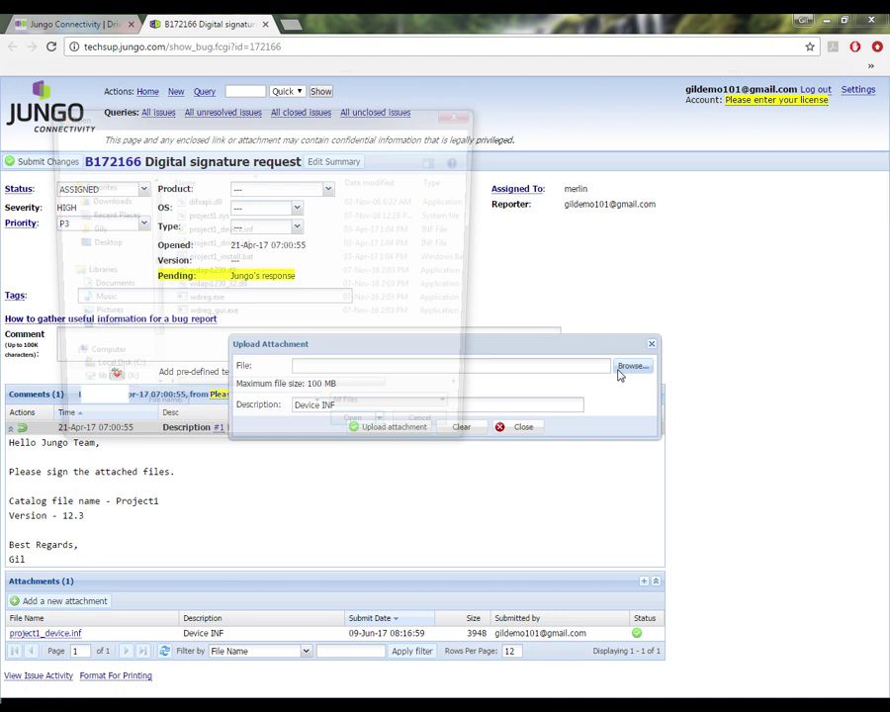
{"action": "left_click", "coordinate": [257, 245]}
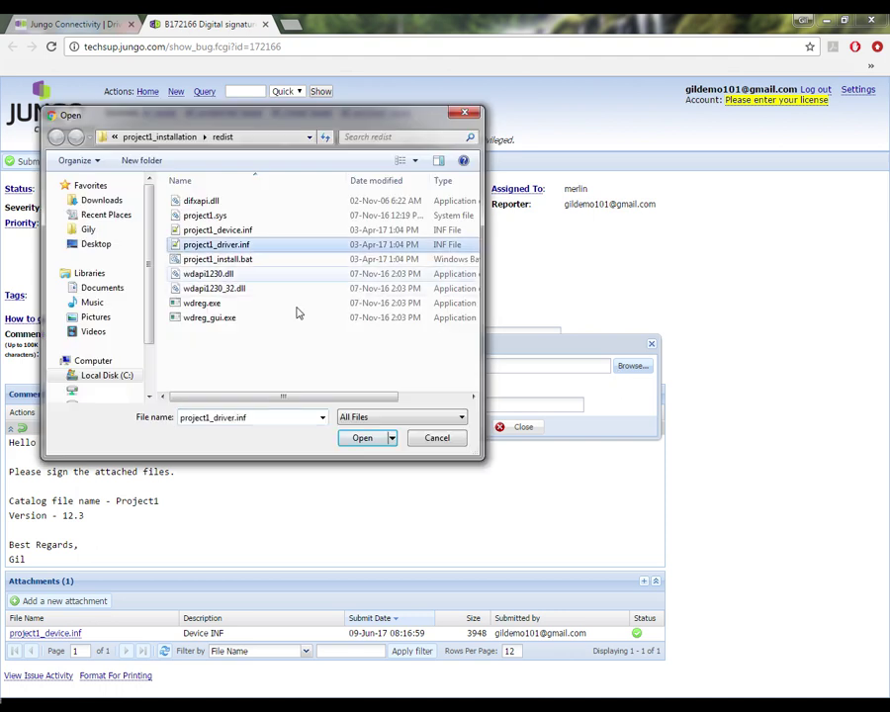
{"action": "left_click", "coordinate": [366, 438]}
{"action": "left_click", "coordinate": [326, 404]}
{"action": "type", "text": "Driver INF"}
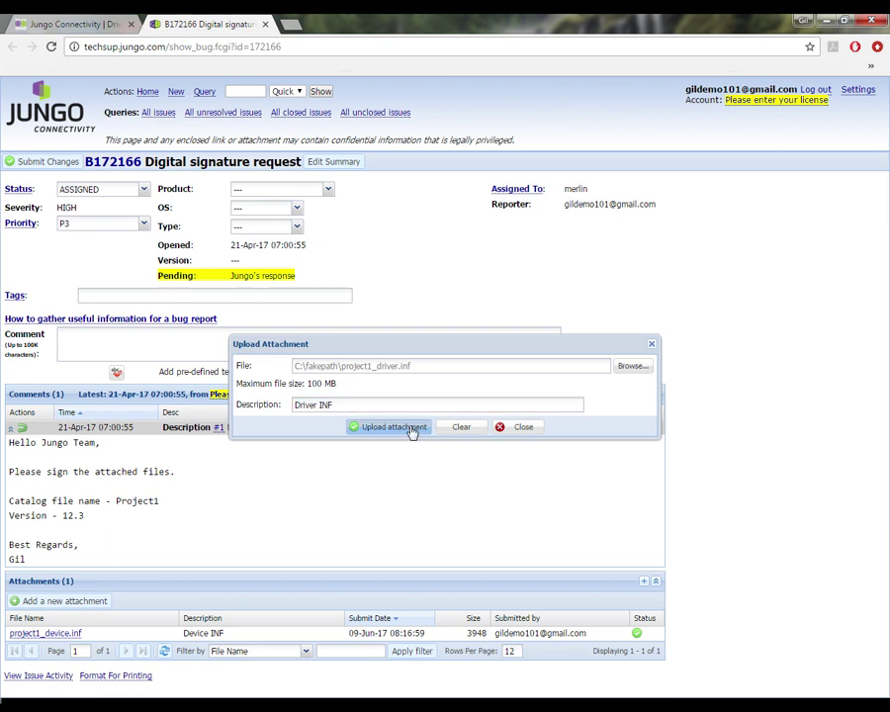
{"action": "left_click", "coordinate": [412, 428]}
{"action": "left_click", "coordinate": [420, 416]}
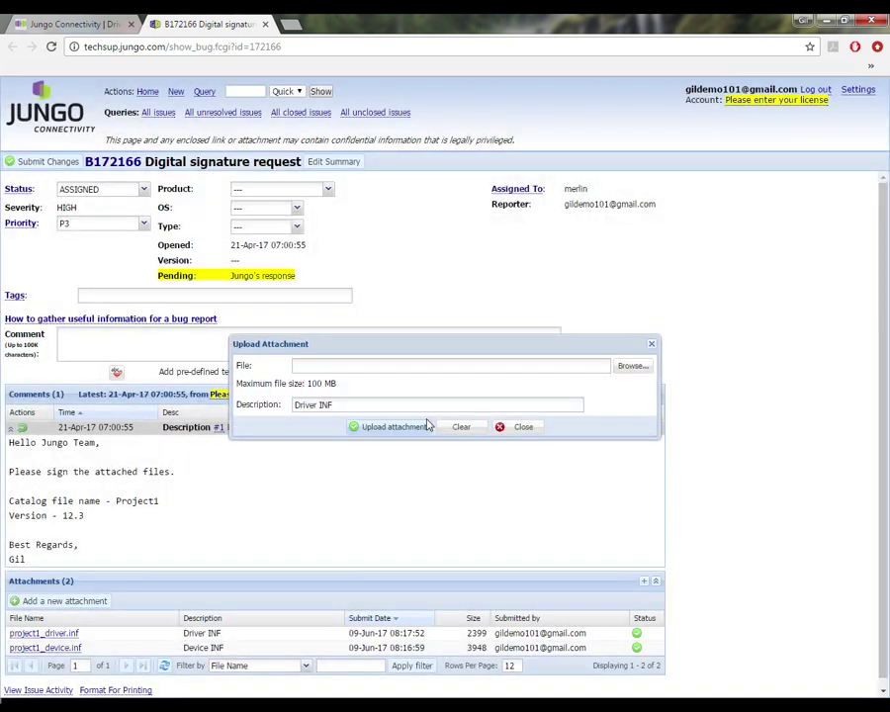
Upload project1.sys with the description 'Sys File' and decline further uploads
{"action": "left_click", "coordinate": [624, 368]}
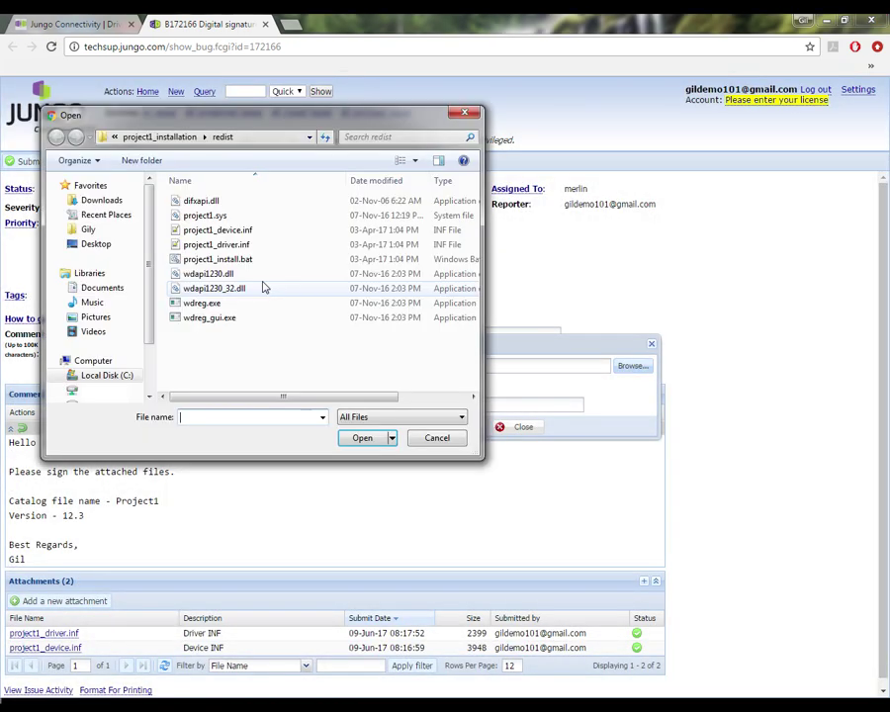
{"action": "left_click", "coordinate": [238, 217]}
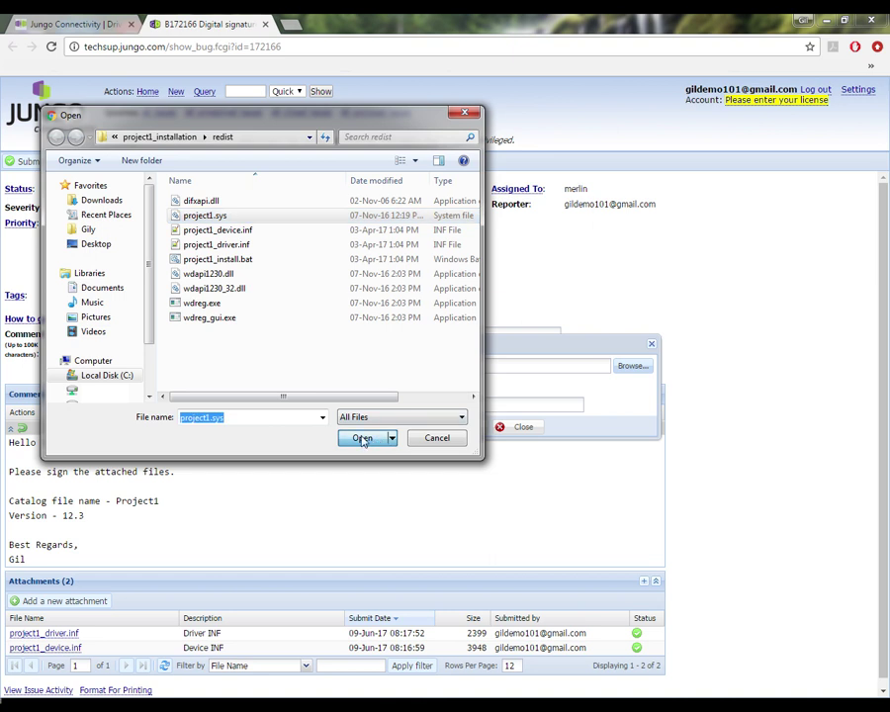
{"action": "left_click", "coordinate": [361, 438]}
{"action": "type", "text": "Sys File"}
{"action": "left_click", "coordinate": [381, 427]}
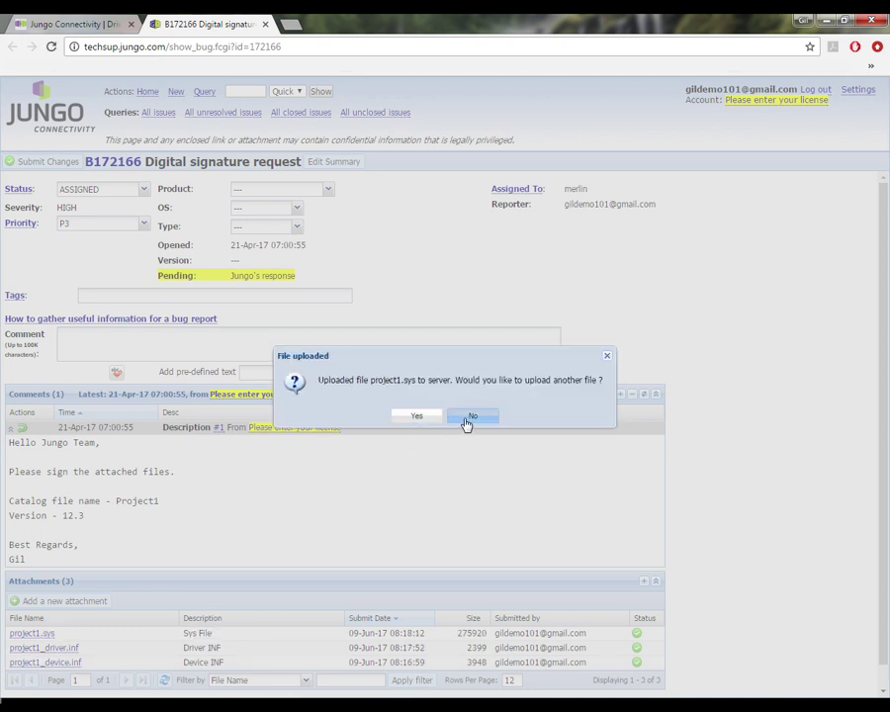
{"action": "left_click", "coordinate": [468, 416]}
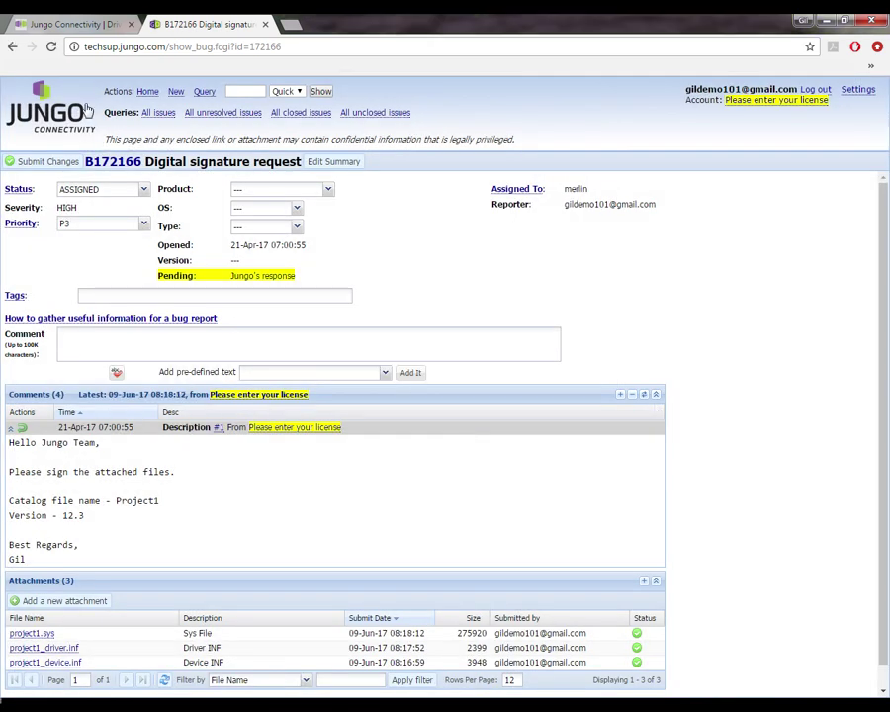
Reload the ticket to check the three attachment comments, then submit the changes
{"action": "left_click", "coordinate": [51, 46]}
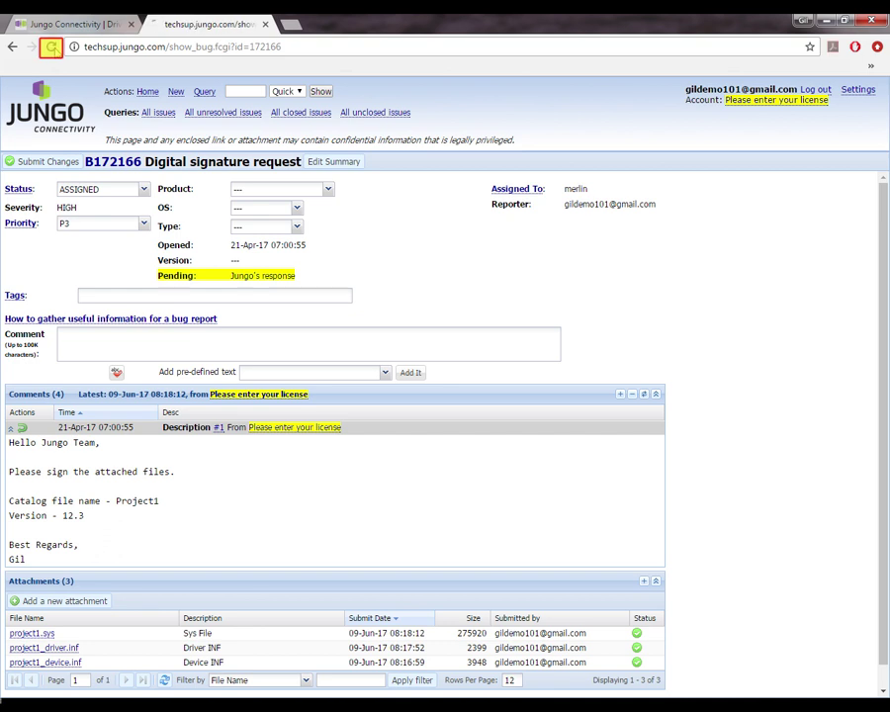
{"action": "scroll", "coordinate": [254, 343], "scroll_direction": "down", "scroll_amount": 2}
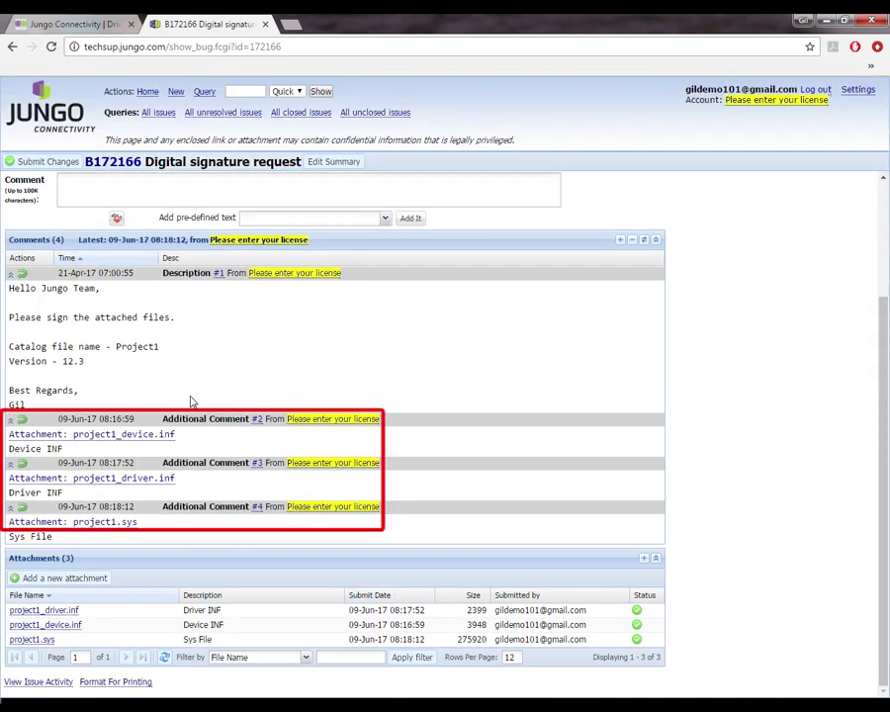
{"action": "scroll", "coordinate": [226, 435], "scroll_direction": "up", "scroll_amount": 3}
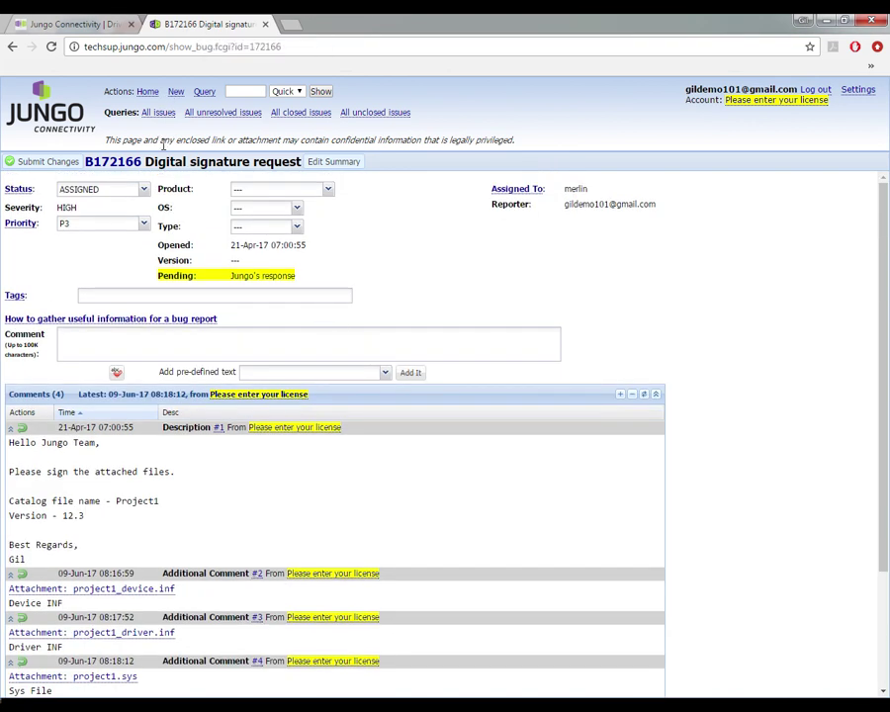
{"action": "left_click", "coordinate": [66, 167]}
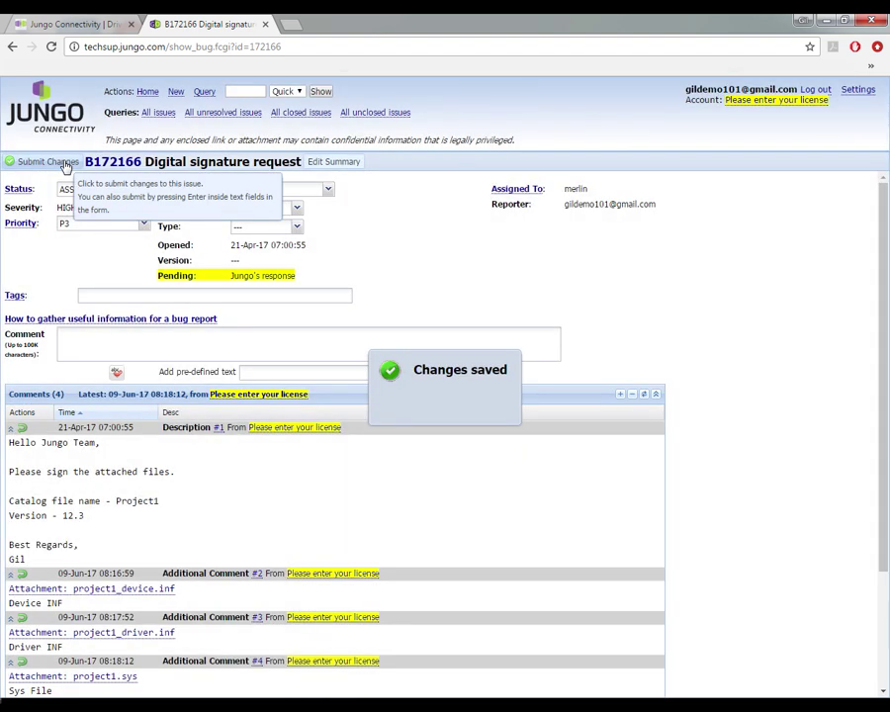